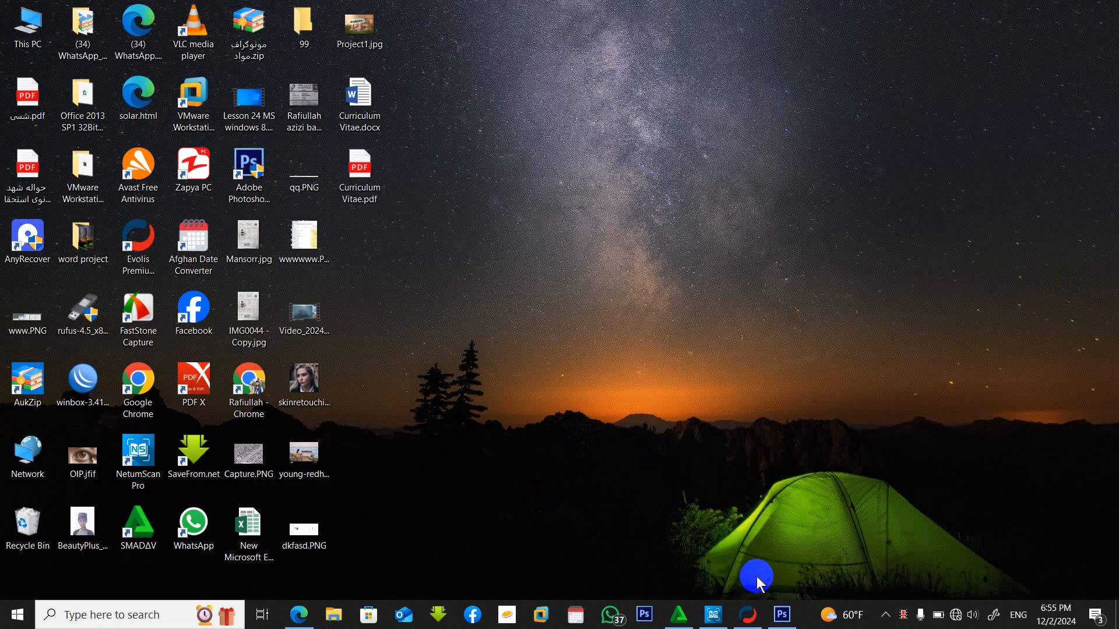
Switch to Photoshop and open the image pexels-photo-3680219.jpeg from the Pictures folder
left_click(782, 615)
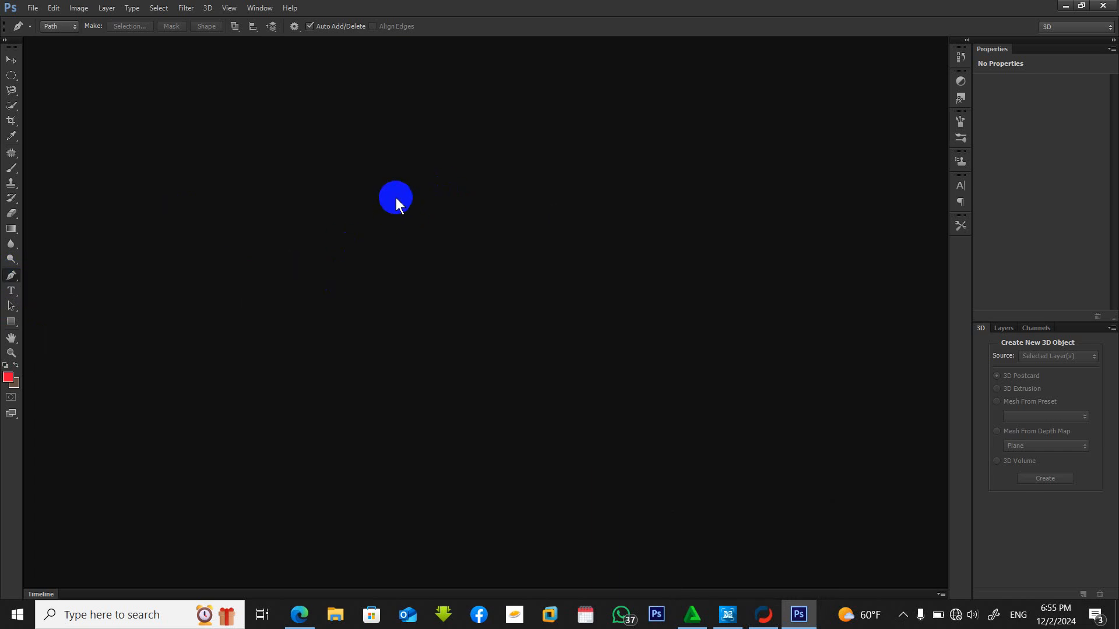
double_click(396, 197)
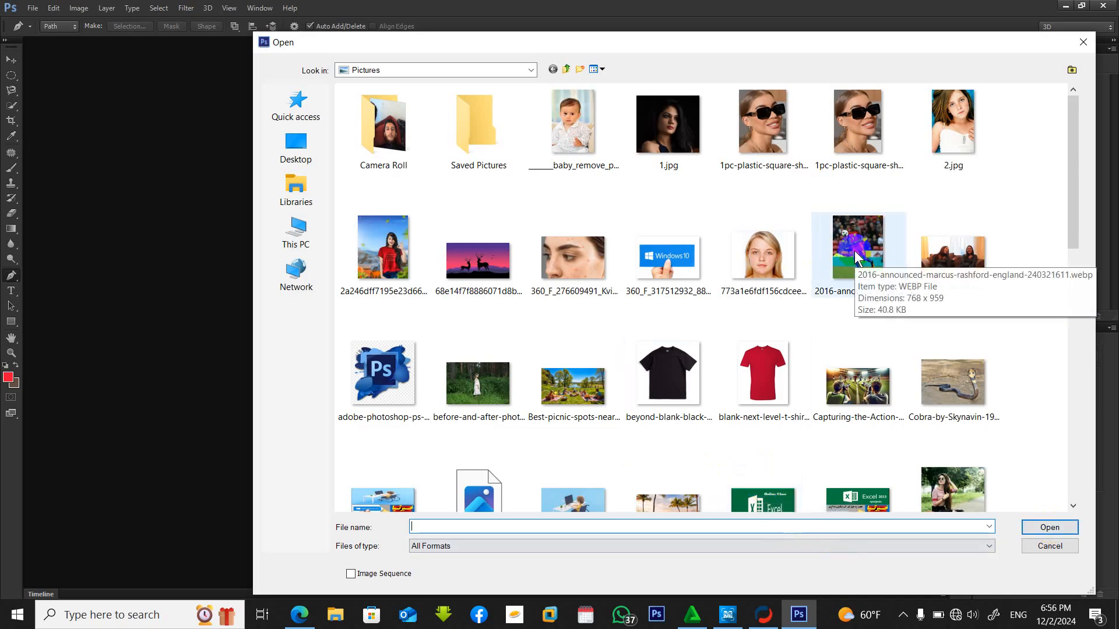
left_click(836, 233)
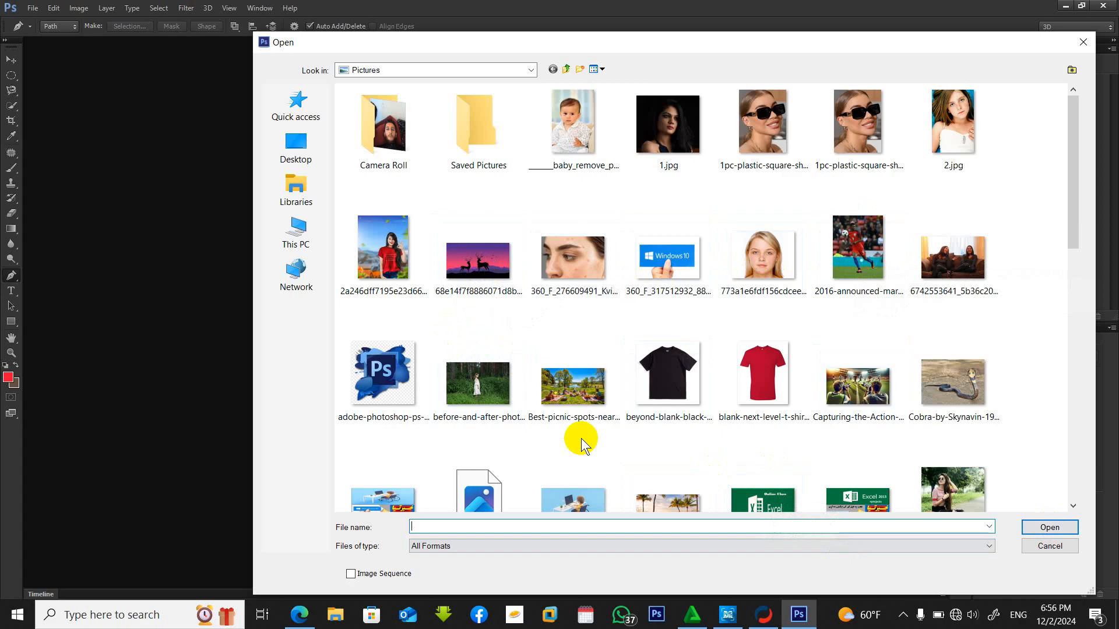
left_click_drag(1076, 219, 1089, 412)
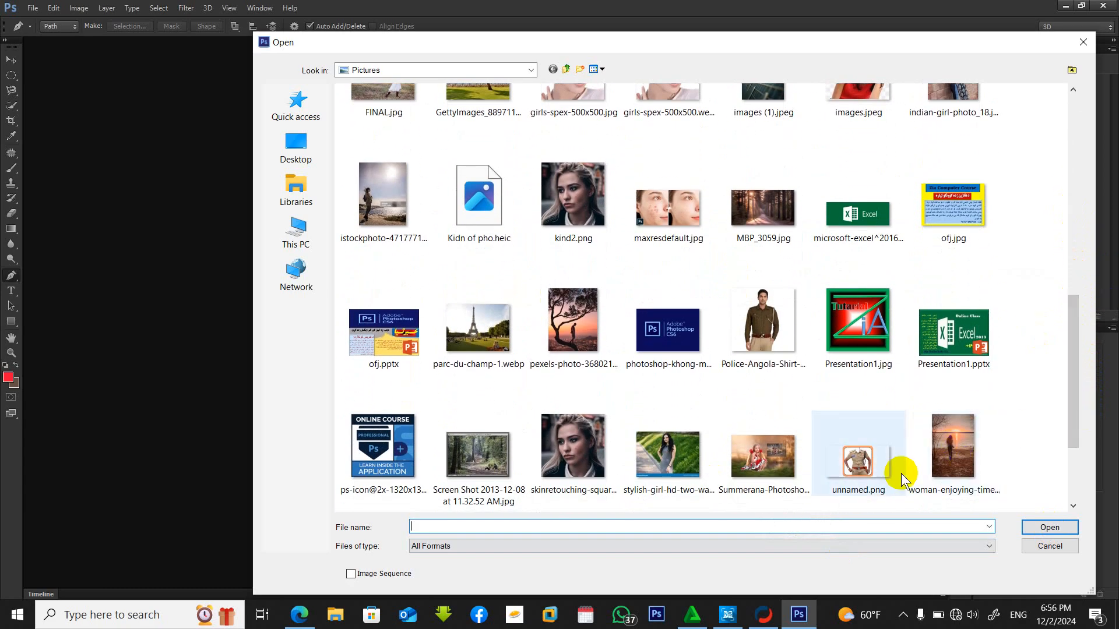
double_click(568, 310)
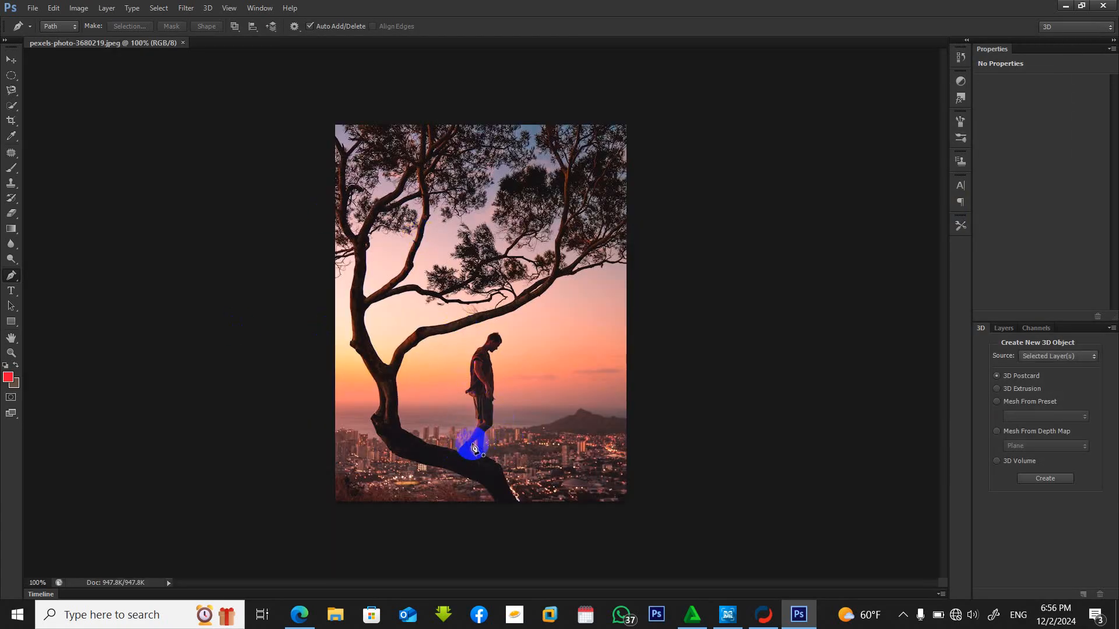
Trace a closed Pen tool path around the man standing on the tree trunk, starting and ending at his rear foot
key("ctrl+plus")
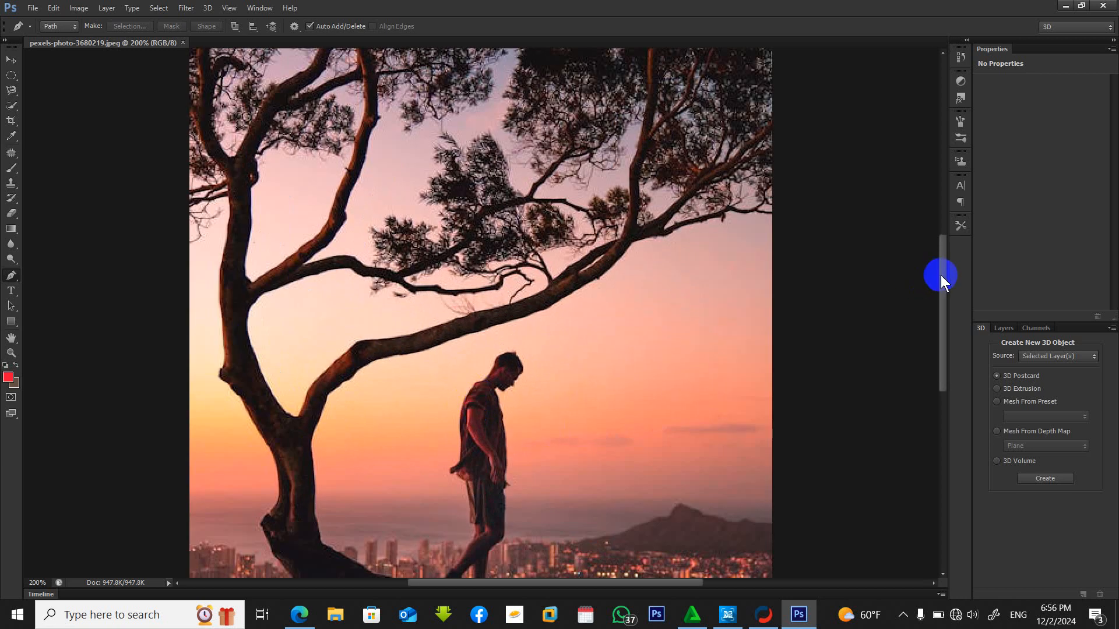
left_click_drag(940, 275, 933, 325)
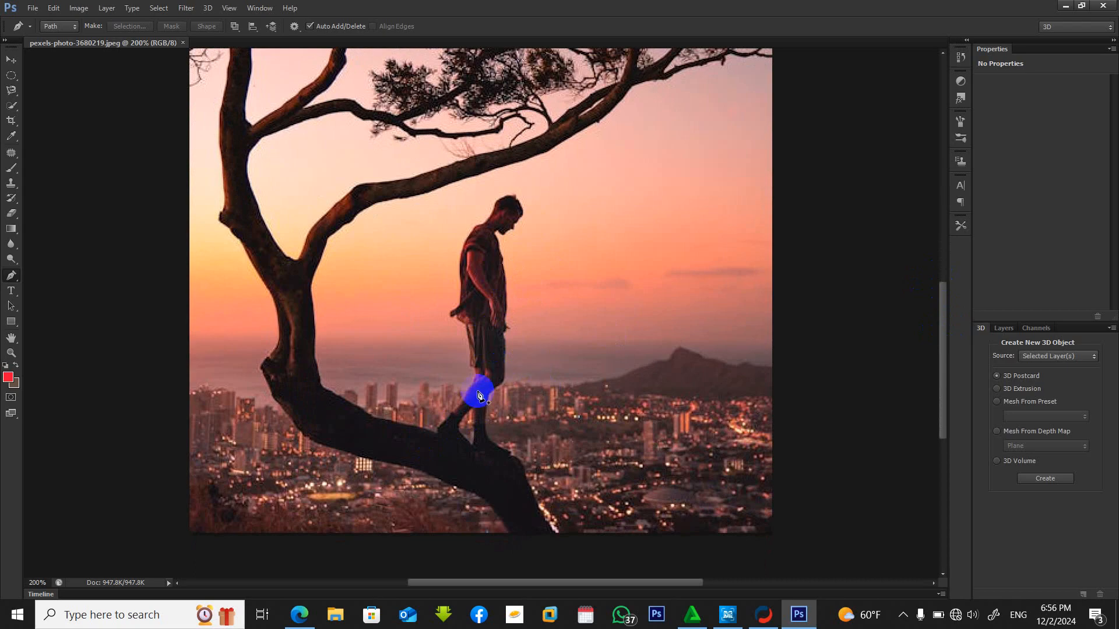
left_click(518, 233)
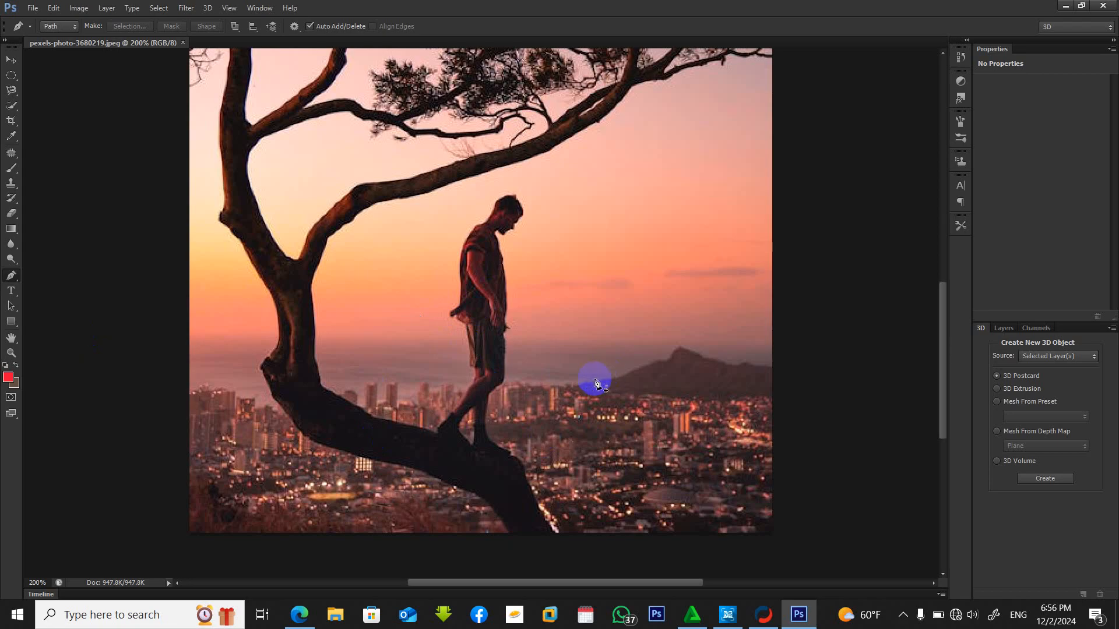
left_click(436, 430)
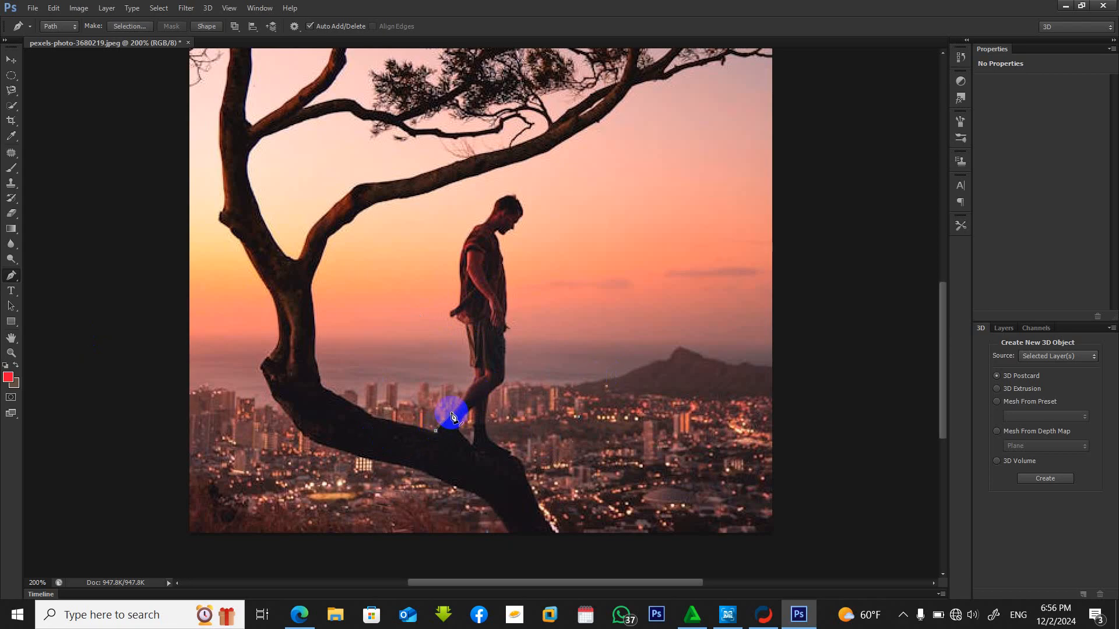
left_click(452, 414)
left_click(479, 377)
left_click_drag(452, 312, 460, 310)
left_click(460, 239)
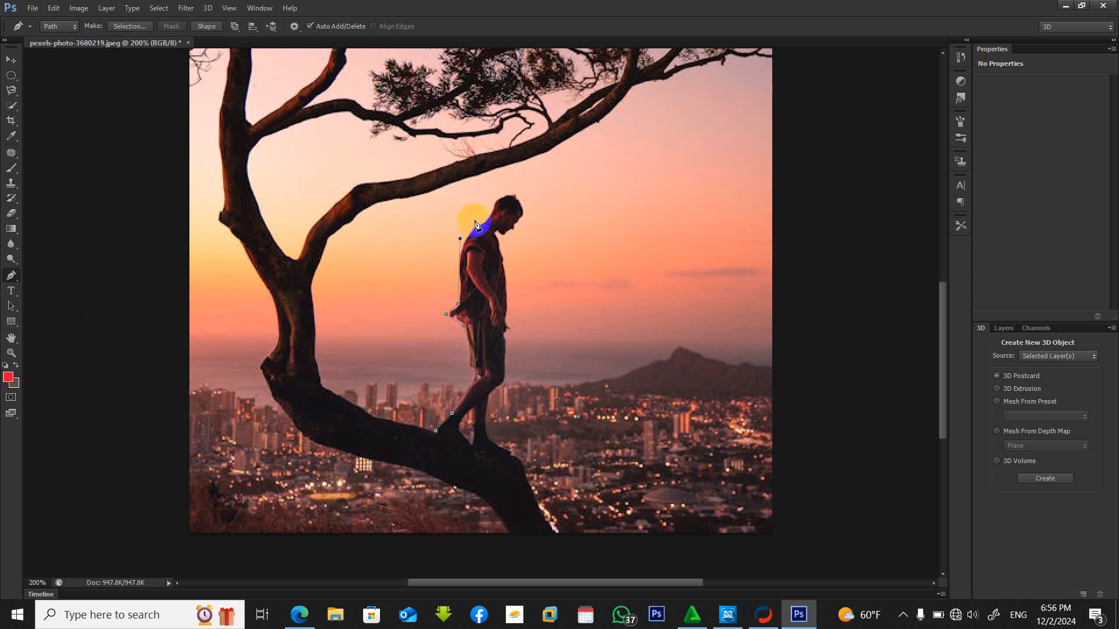
left_click_drag(477, 222, 519, 231)
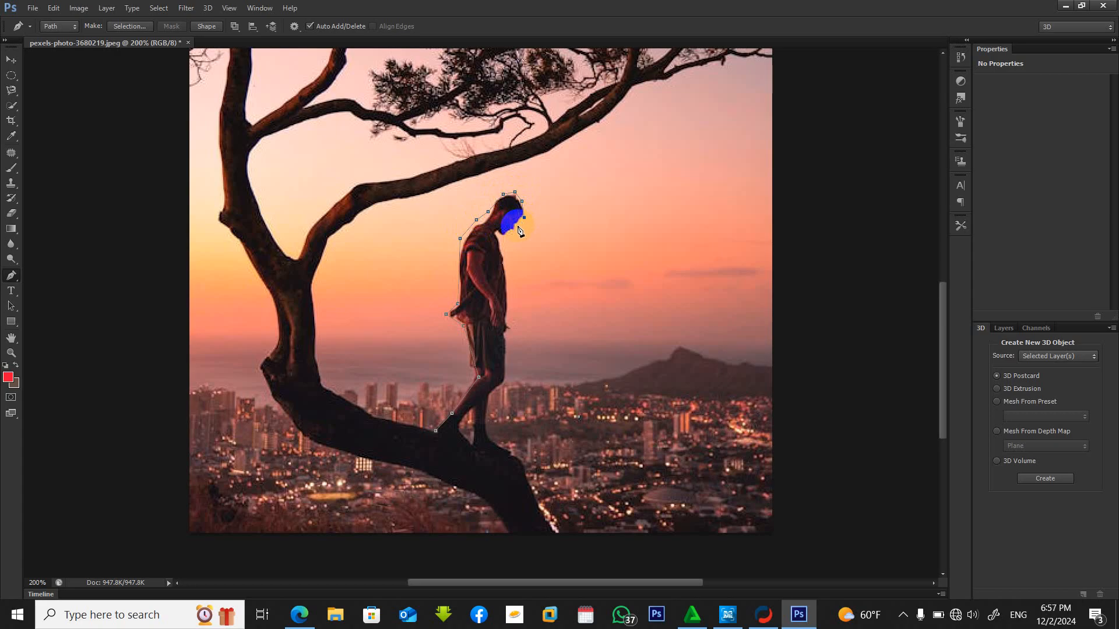
left_click(503, 237)
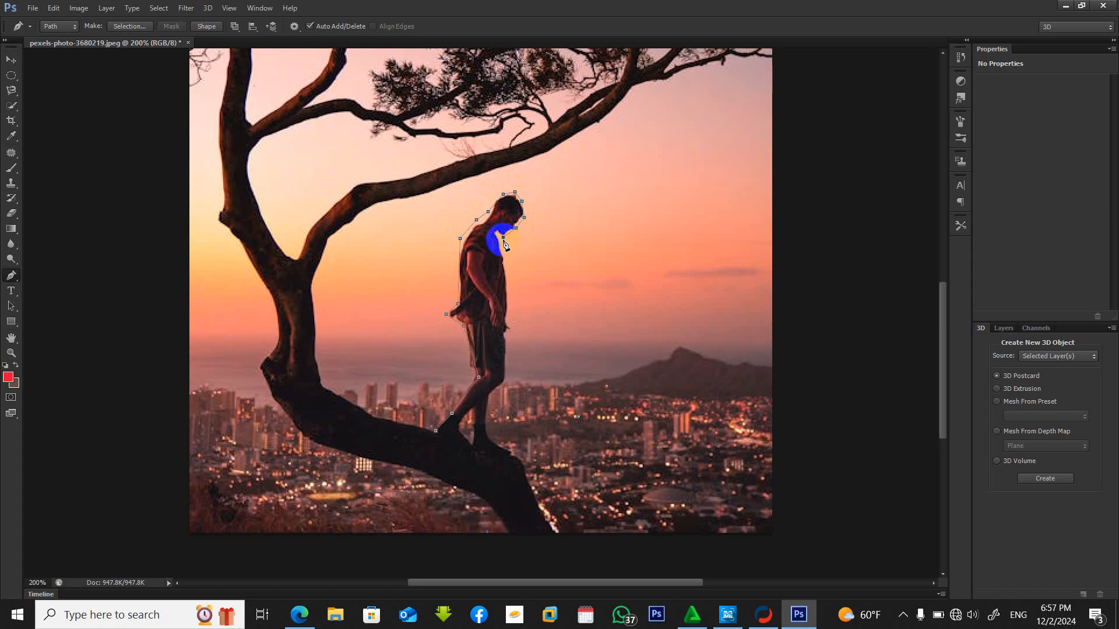
left_click(511, 326)
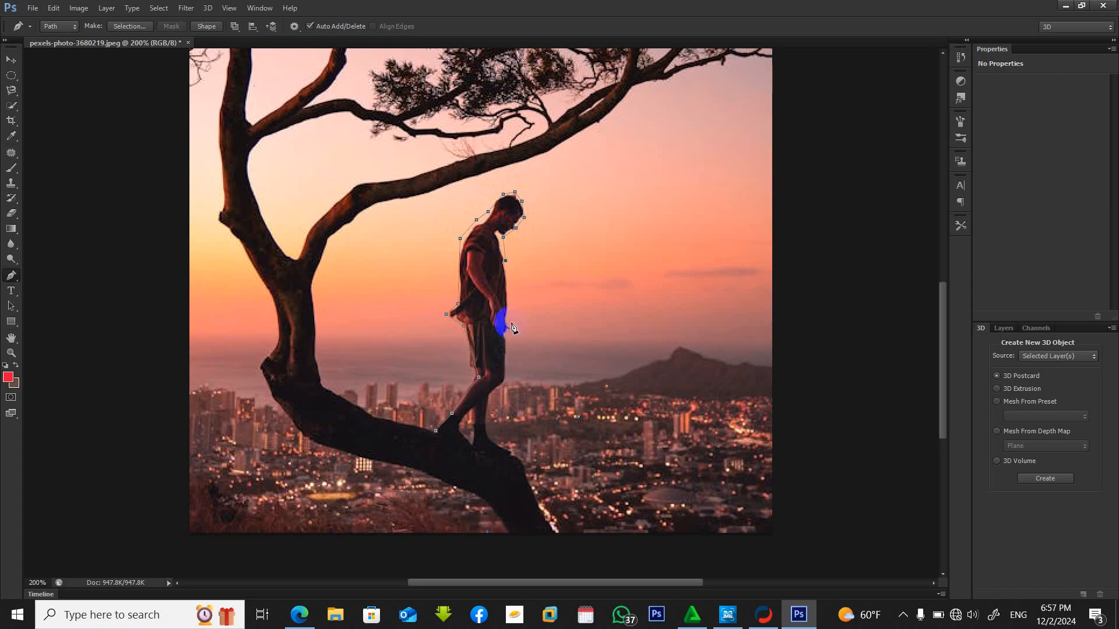
left_click(511, 365)
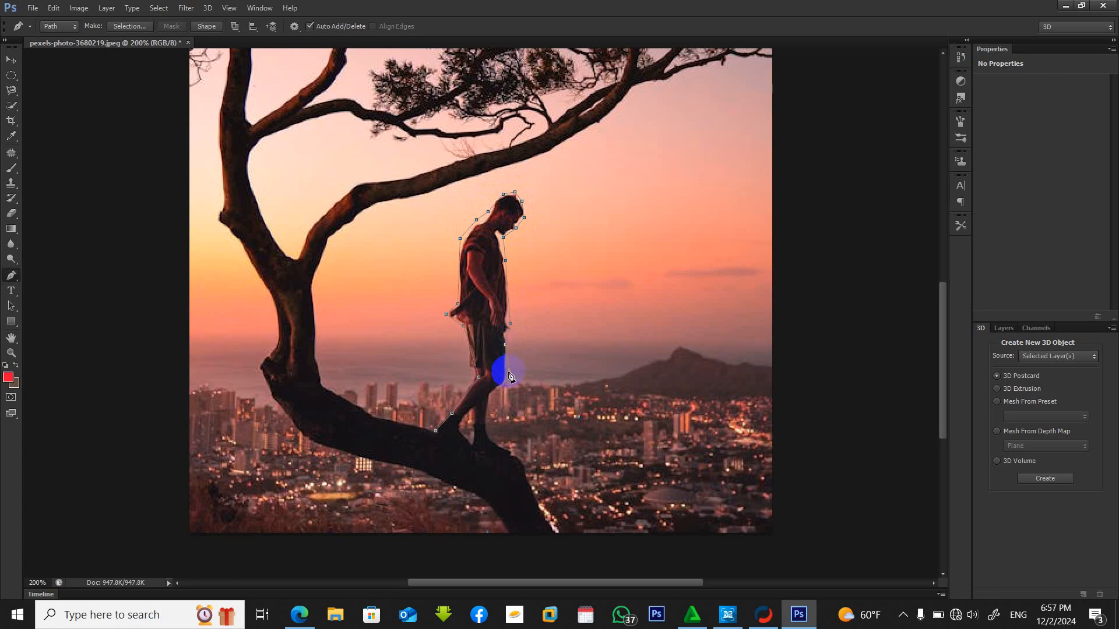
left_click(489, 410)
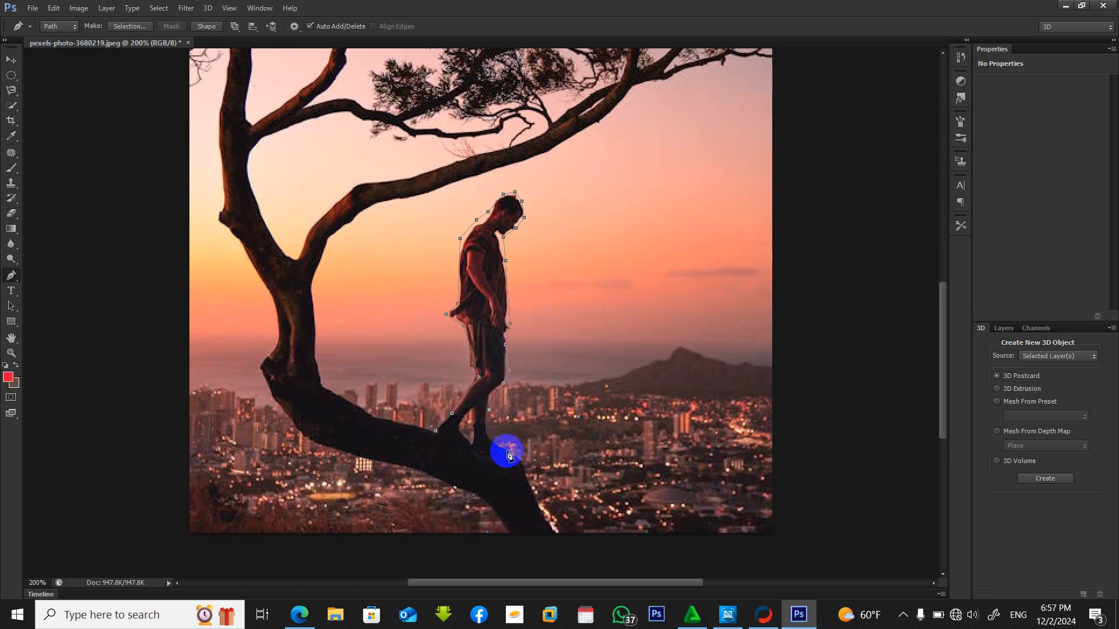
left_click(509, 453)
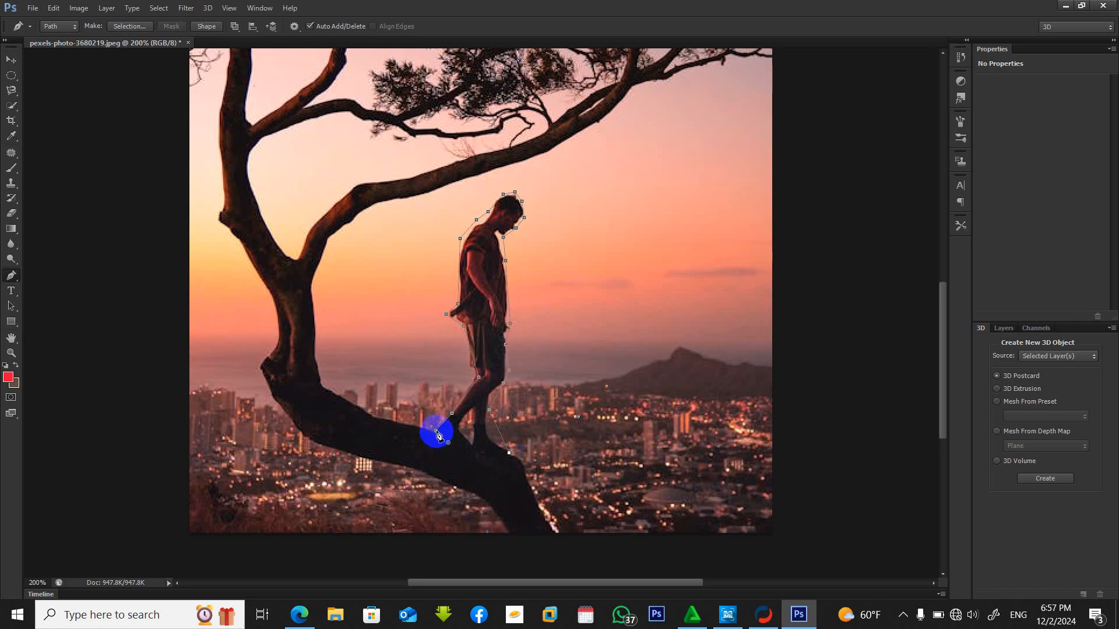
left_click(437, 432)
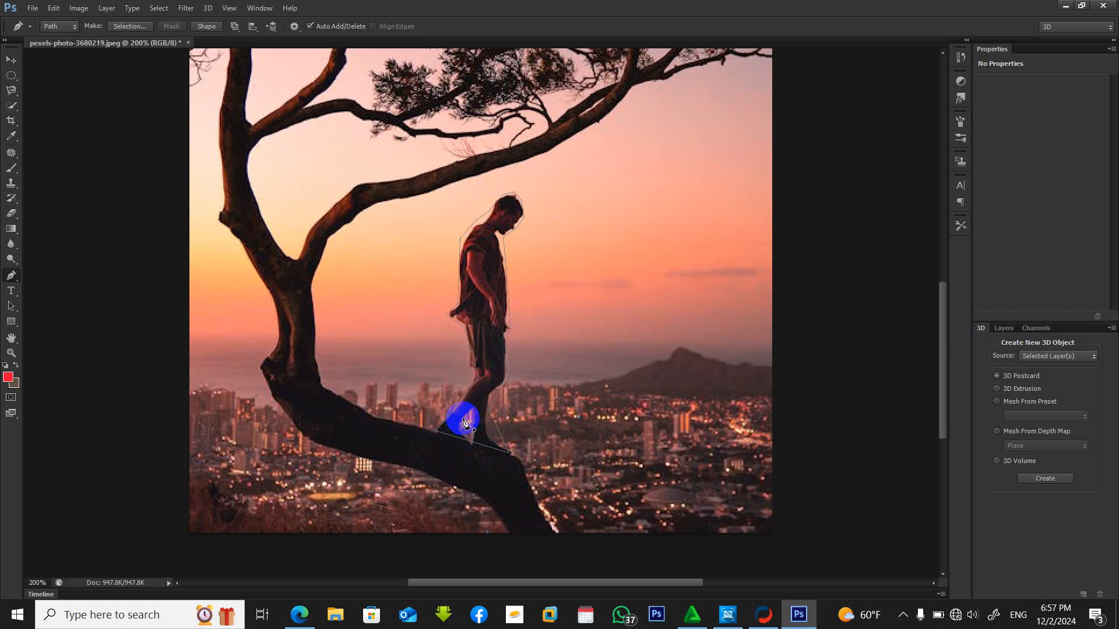
Convert the path around the man into a new anti-aliased selection
right_click(472, 417)
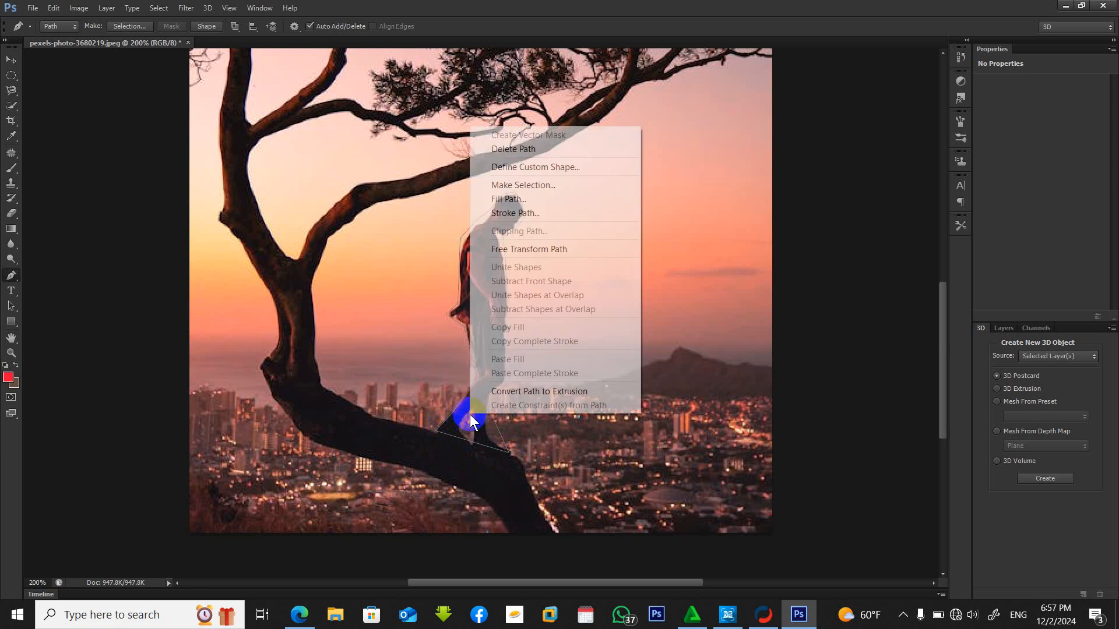
left_click(521, 185)
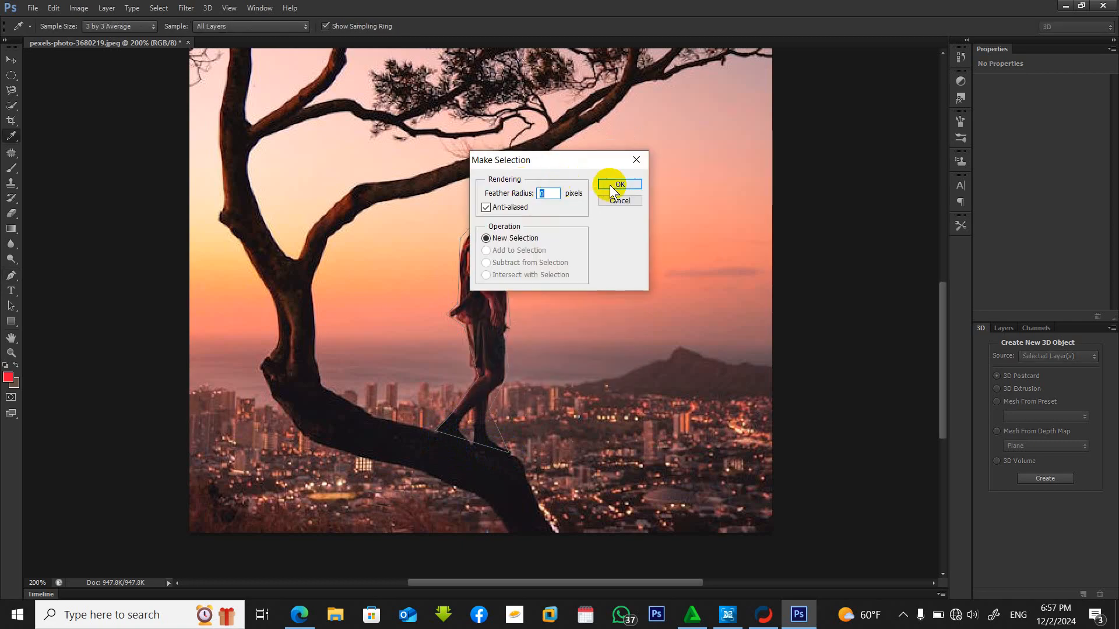
left_click(618, 185)
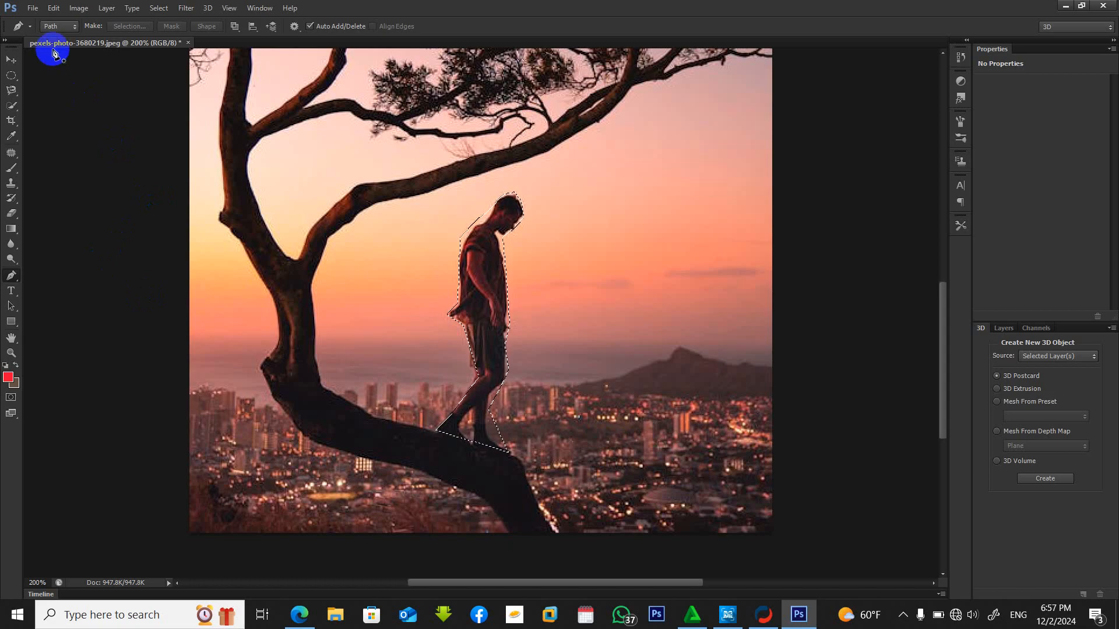
Fill the selection around the man using Content-Aware contents in Normal mode at 100% opacity
left_click(54, 8)
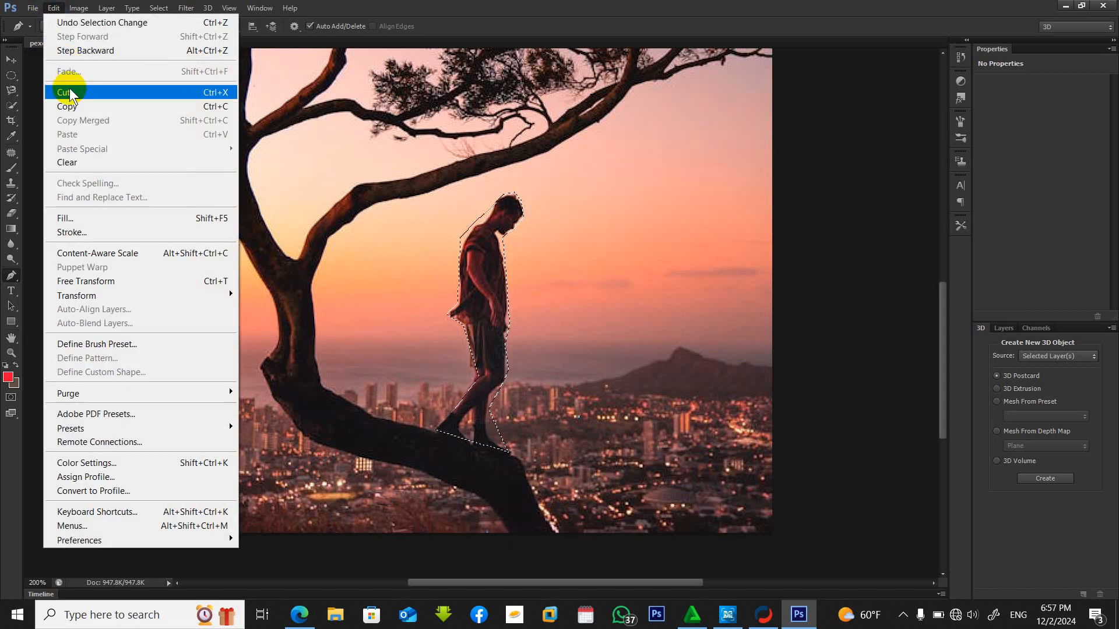
left_click(125, 218)
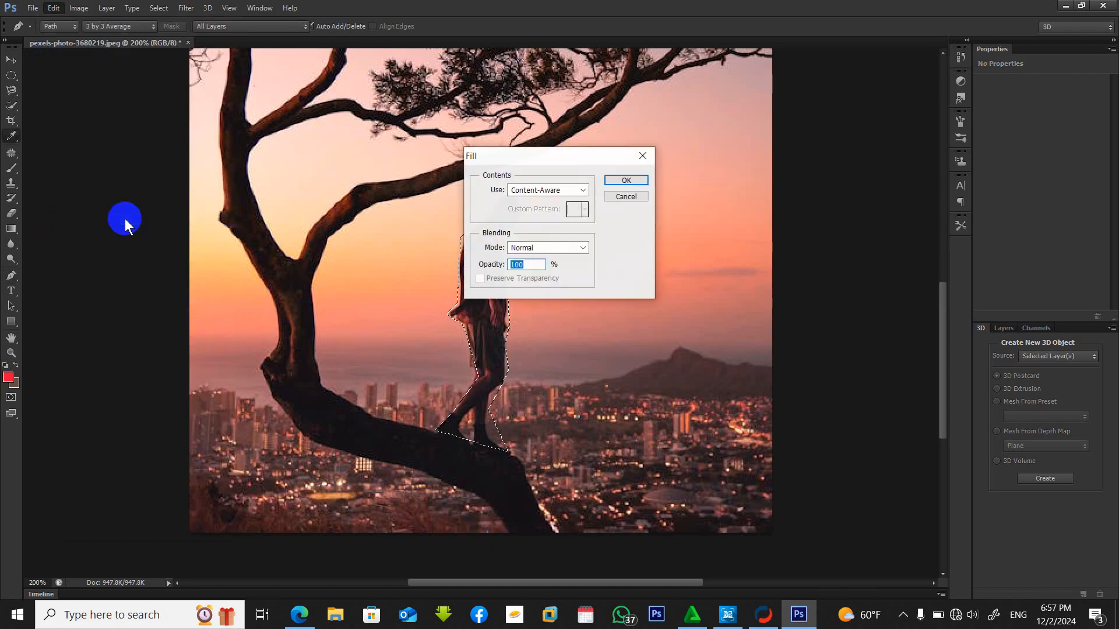
left_click(542, 189)
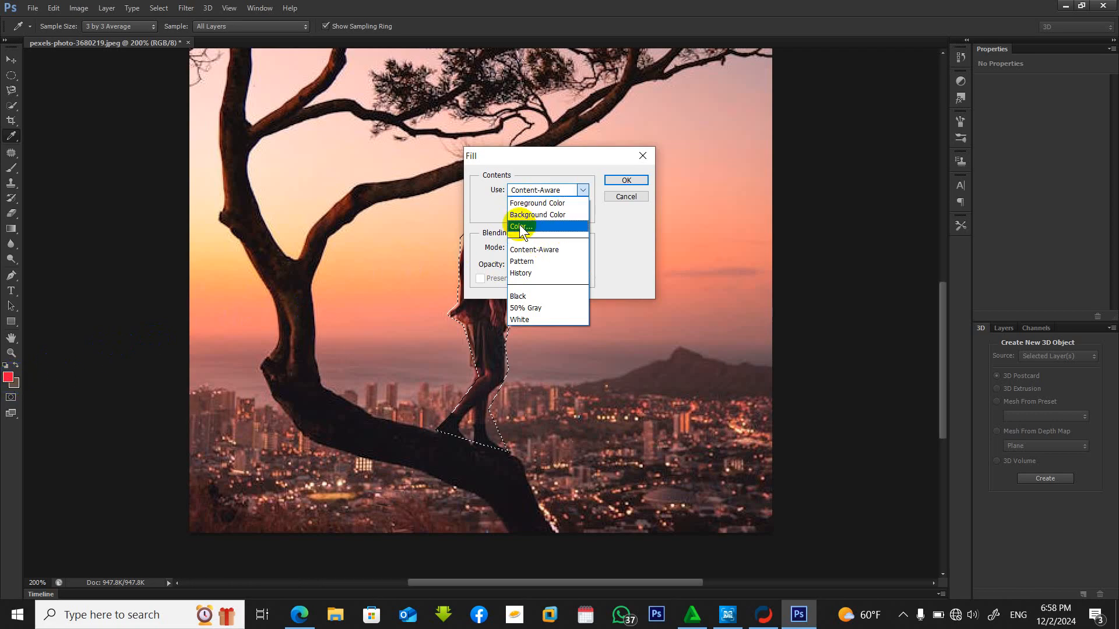
left_click(550, 250)
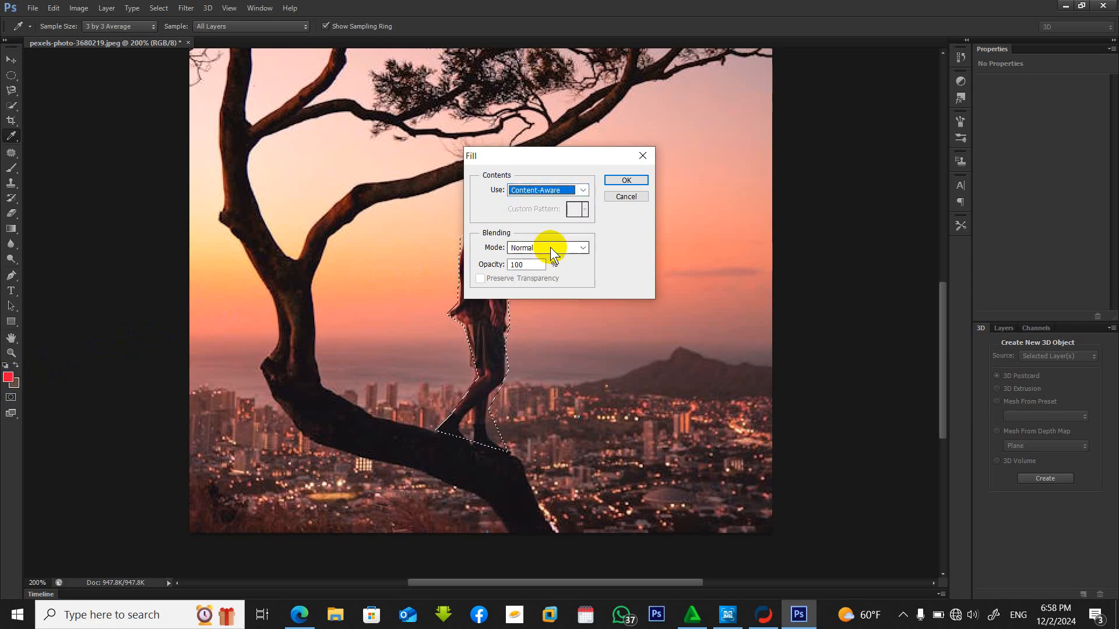
left_click(626, 182)
key("p")
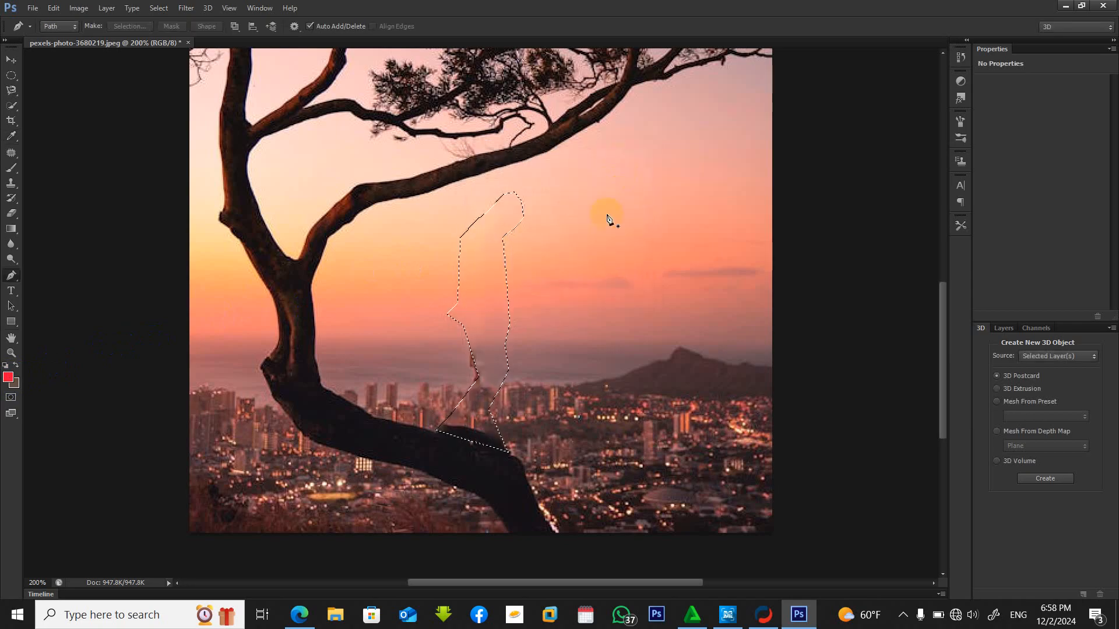
Deselect the filled area and delete the stray path points placed beside it
left_click(537, 273)
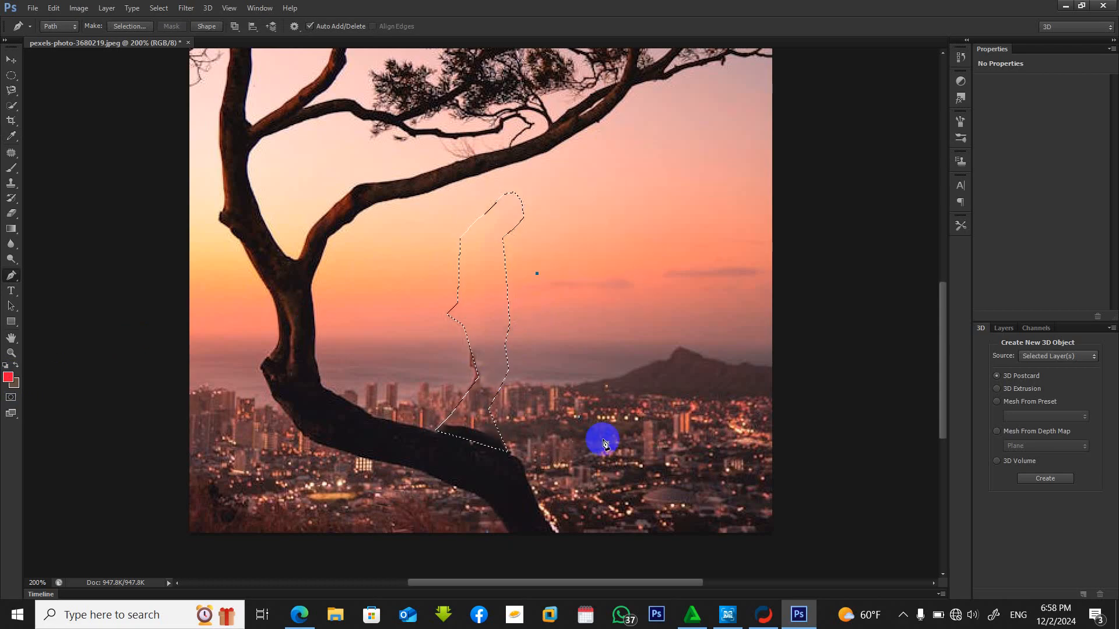
key("ctrl+d")
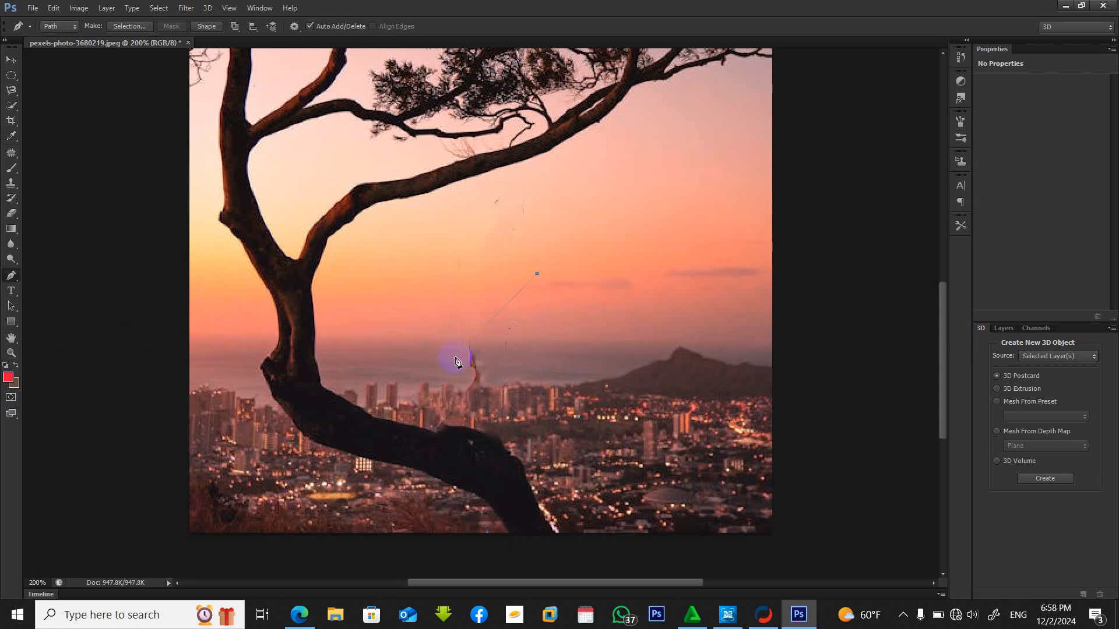
left_click_drag(456, 359, 457, 382)
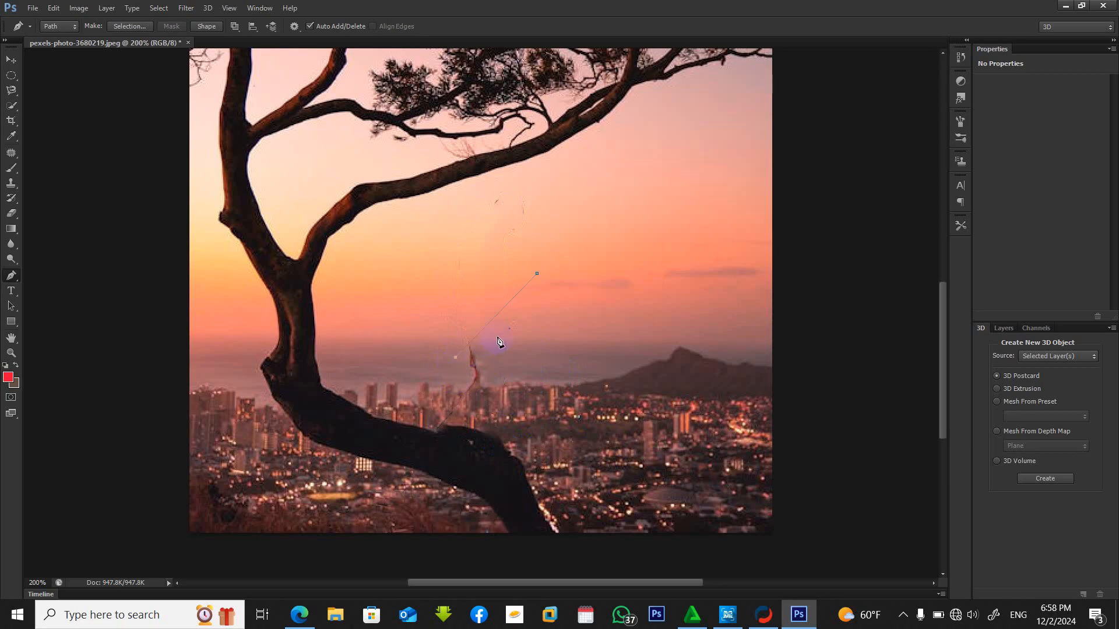
key("Delete")
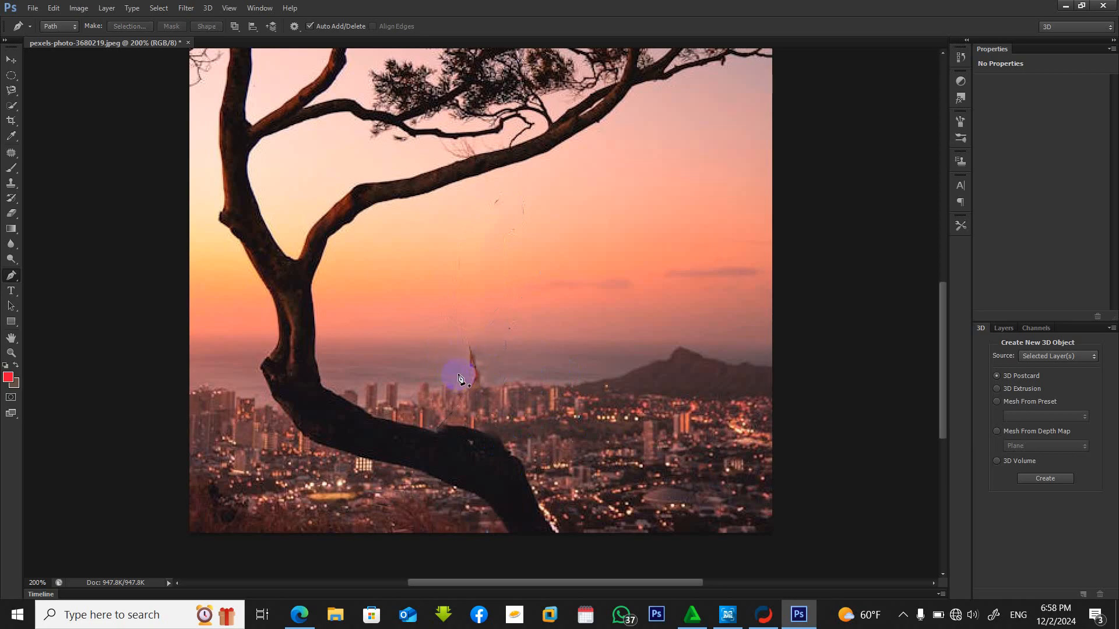
Trace a closed Pen tool path around the leftover leg fragment above the skyline and convert it into a new selection
left_click_drag(458, 374, 456, 393)
left_click(464, 408)
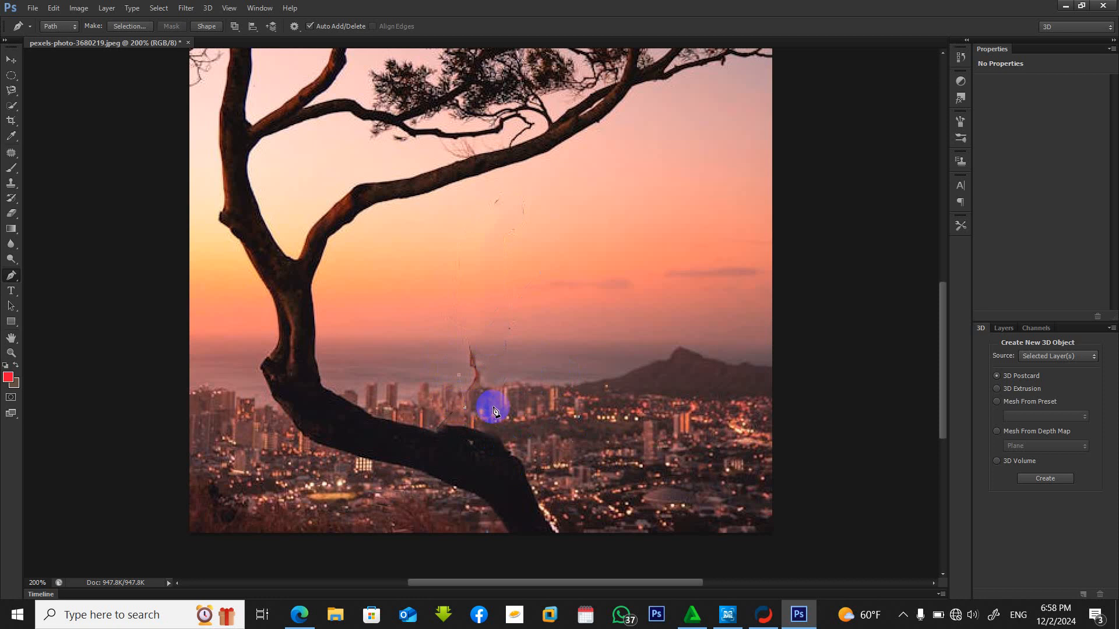
left_click(494, 407)
left_click_drag(497, 358, 452, 313)
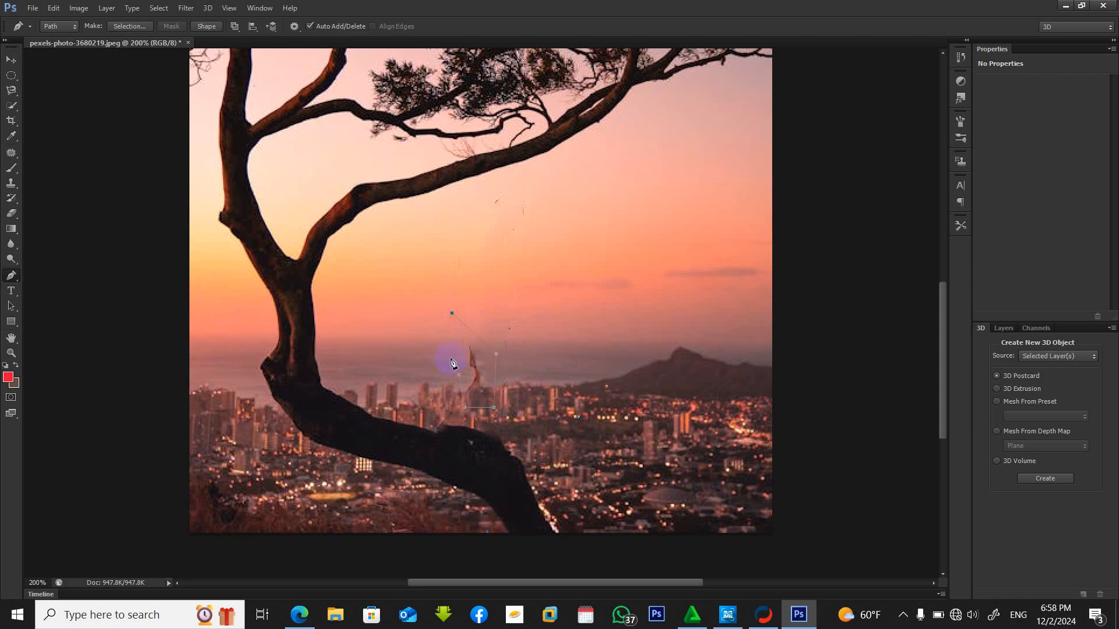
right_click(470, 371)
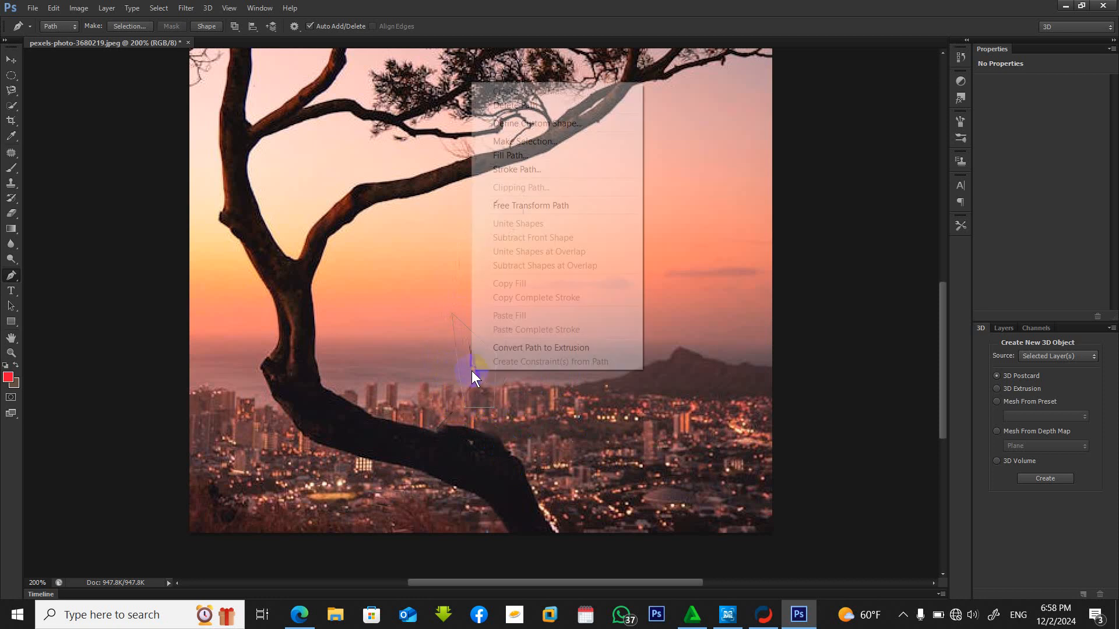
left_click(530, 141)
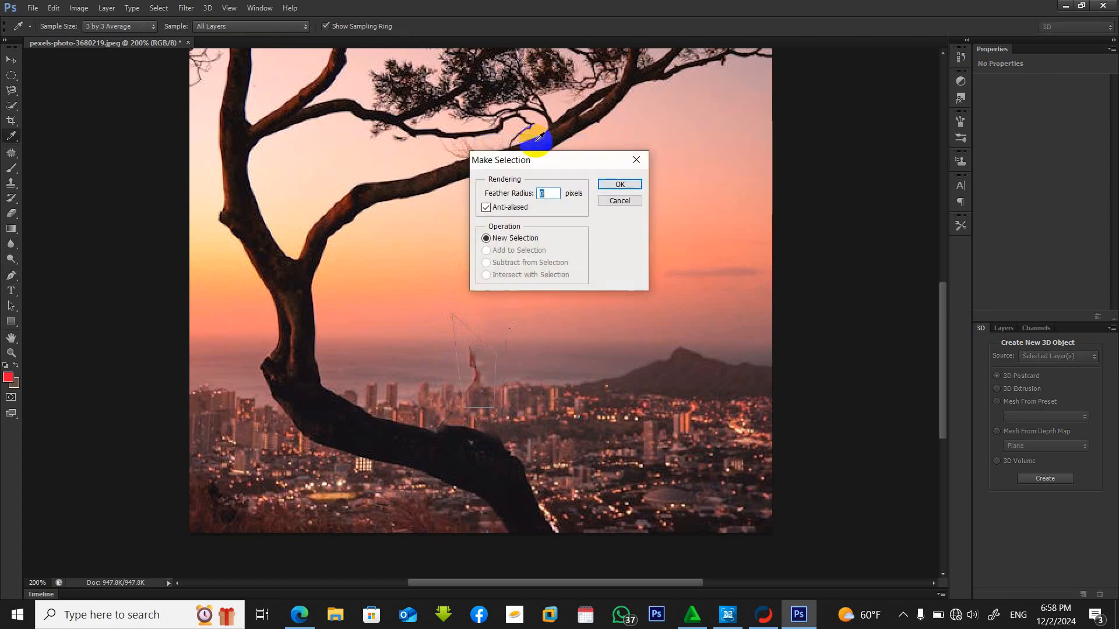
left_click(621, 184)
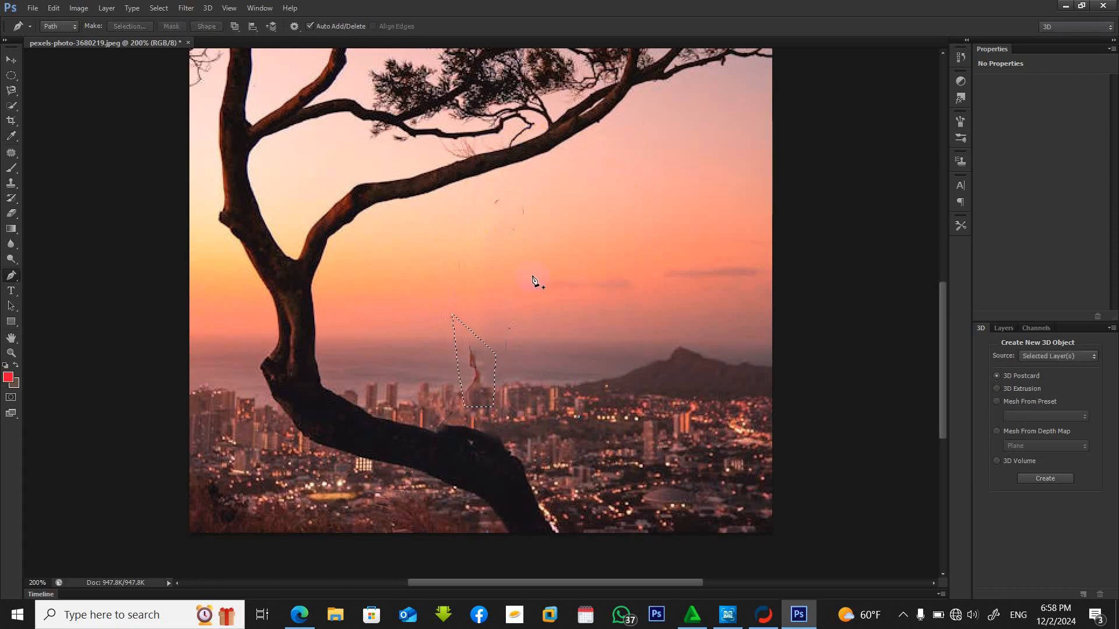
Fill the selected leg fragment with Content-Aware contents and deselect the area
left_click(54, 8)
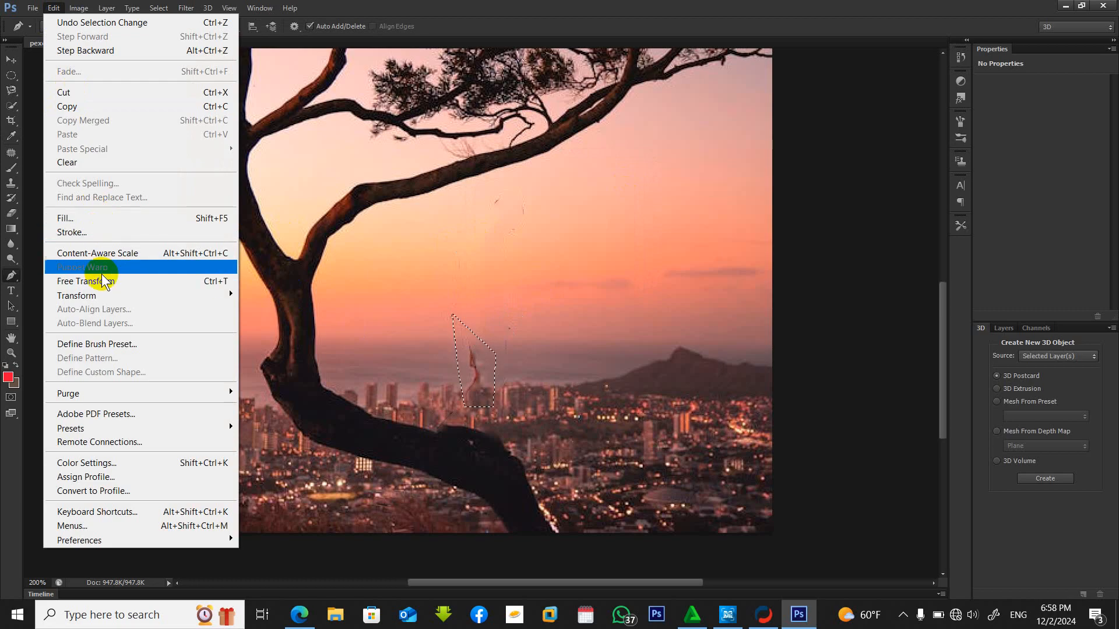
left_click(81, 218)
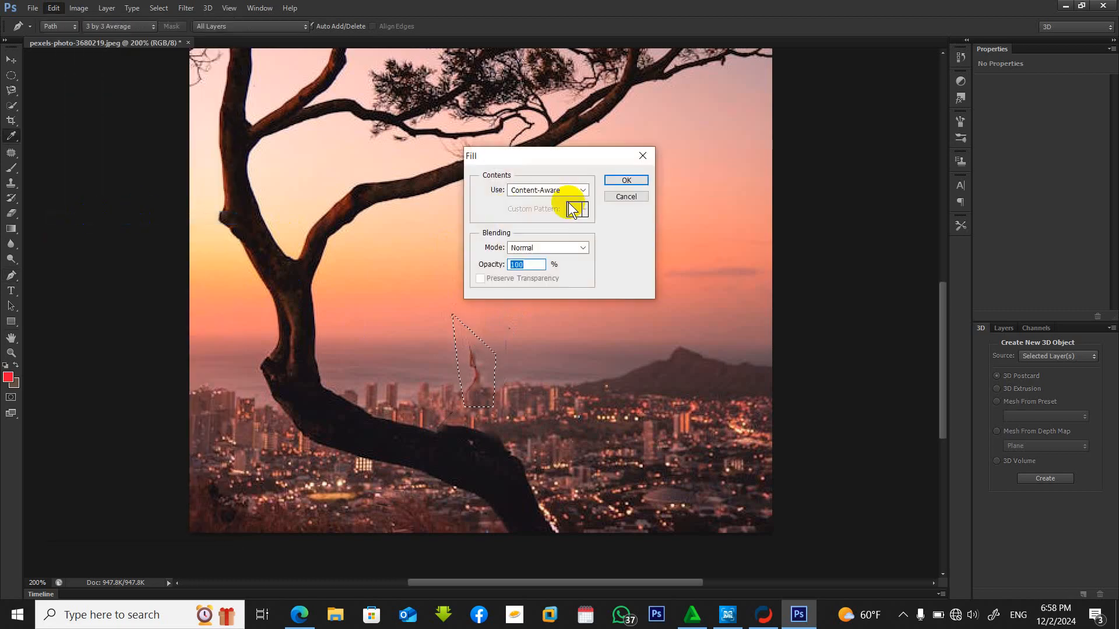
left_click(626, 180)
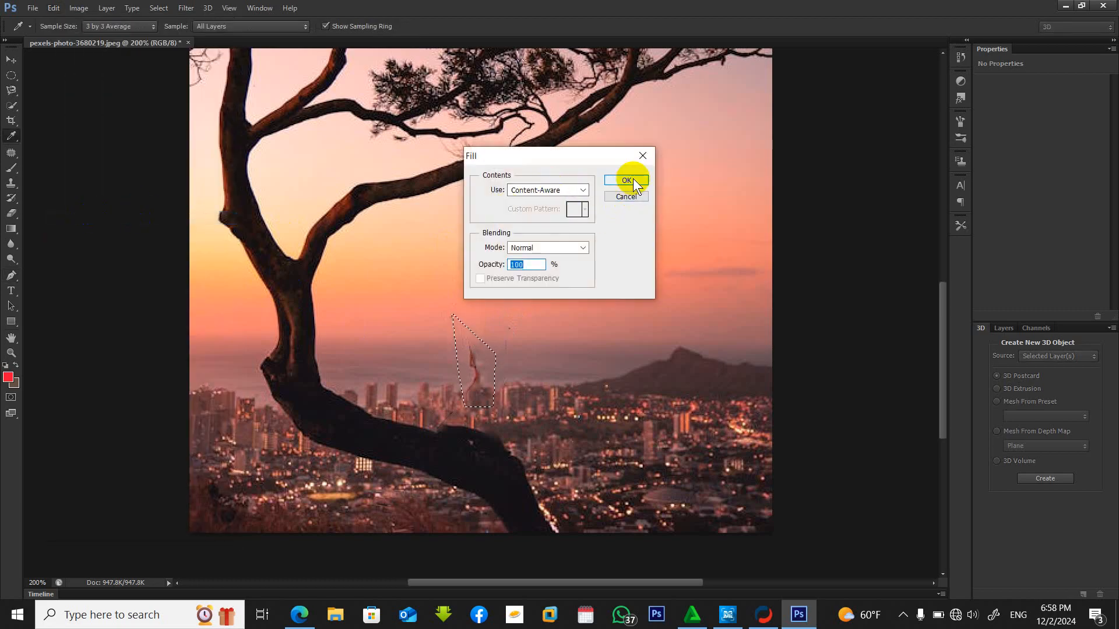
key("p")
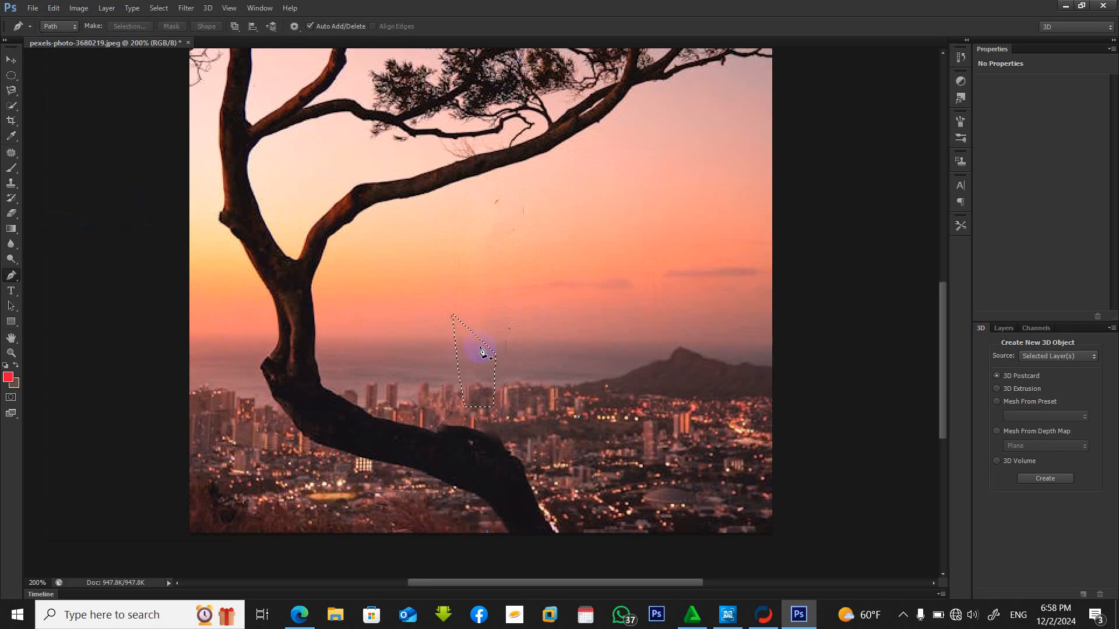
key("ctrl+d")
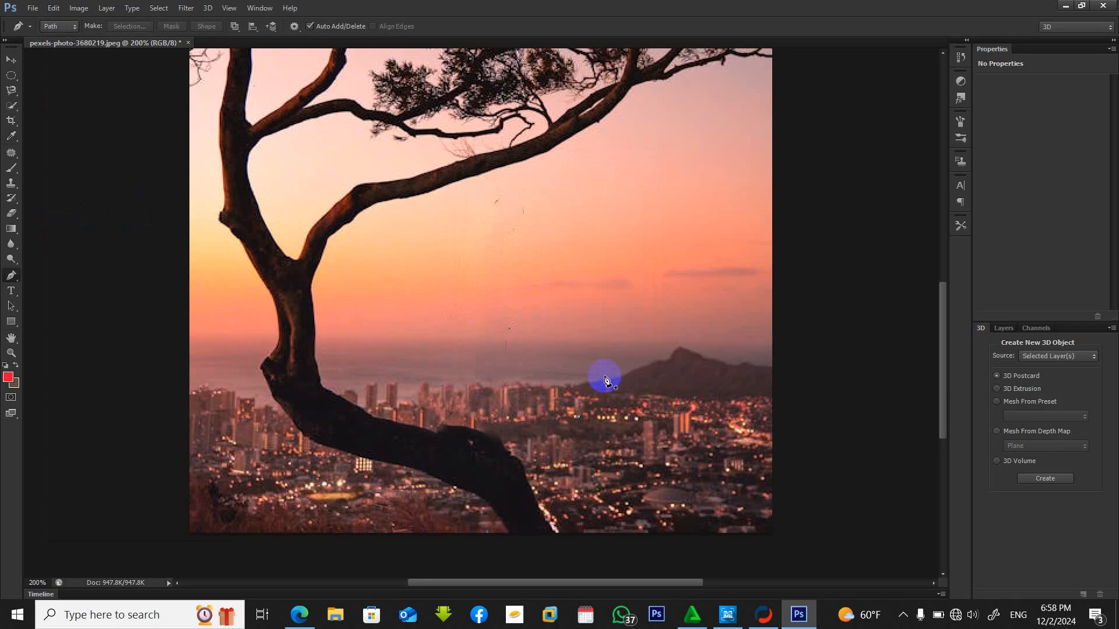